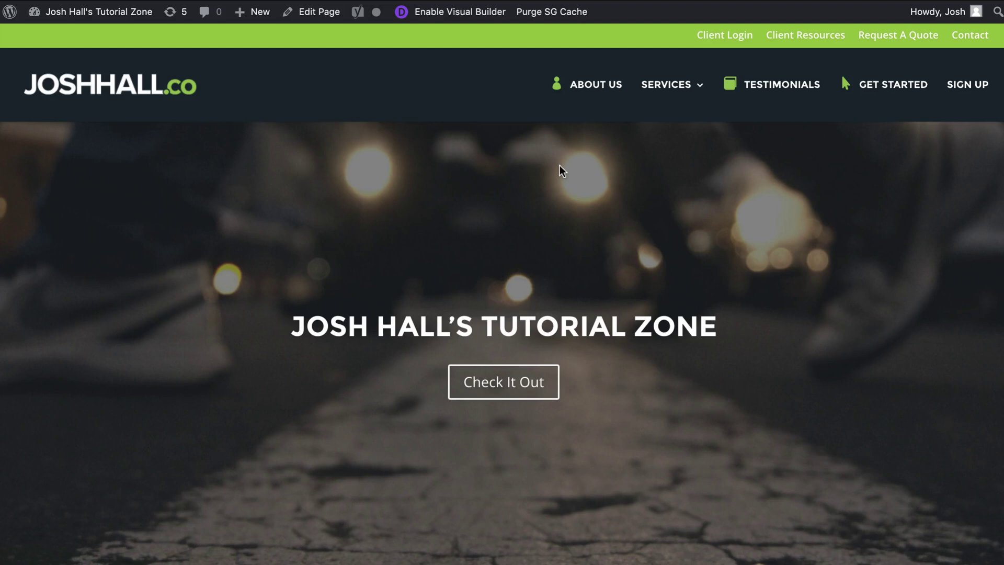
- View the first Media Library file's attachment details, then return to the Tutorial Zone home page
{"action": "mouse_move", "coordinate": [90, 14]}
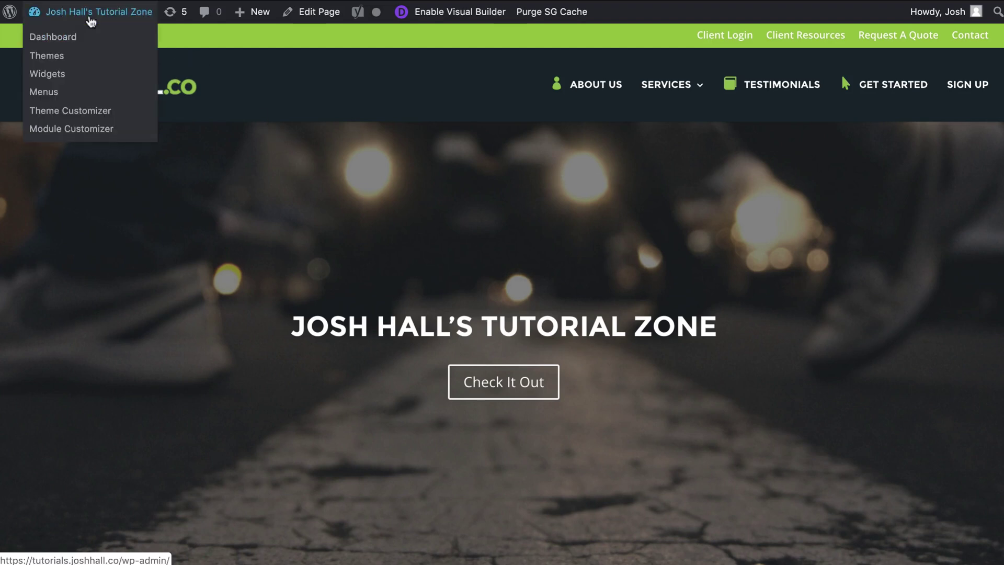
{"action": "left_click", "coordinate": [72, 42]}
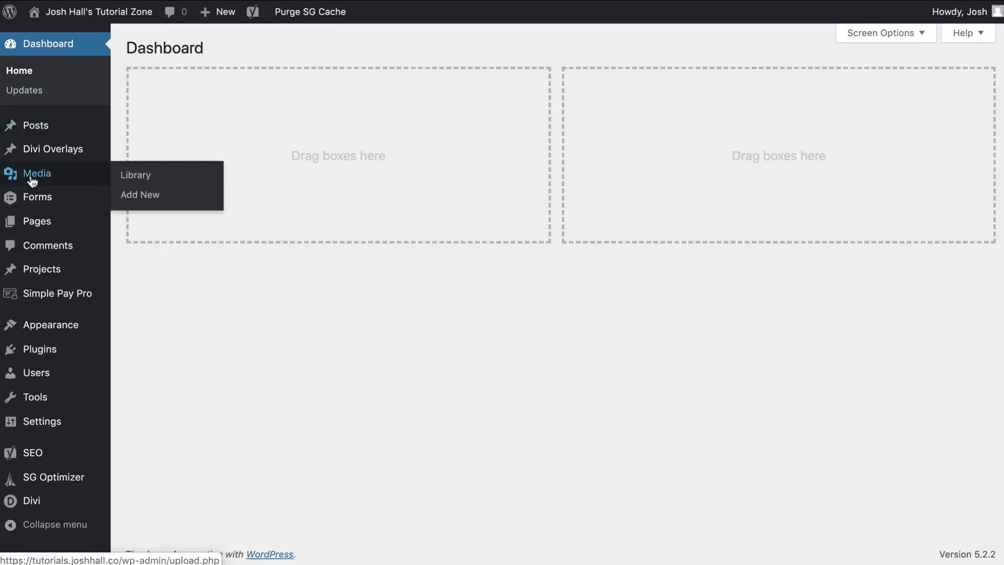
{"action": "left_click", "coordinate": [32, 181]}
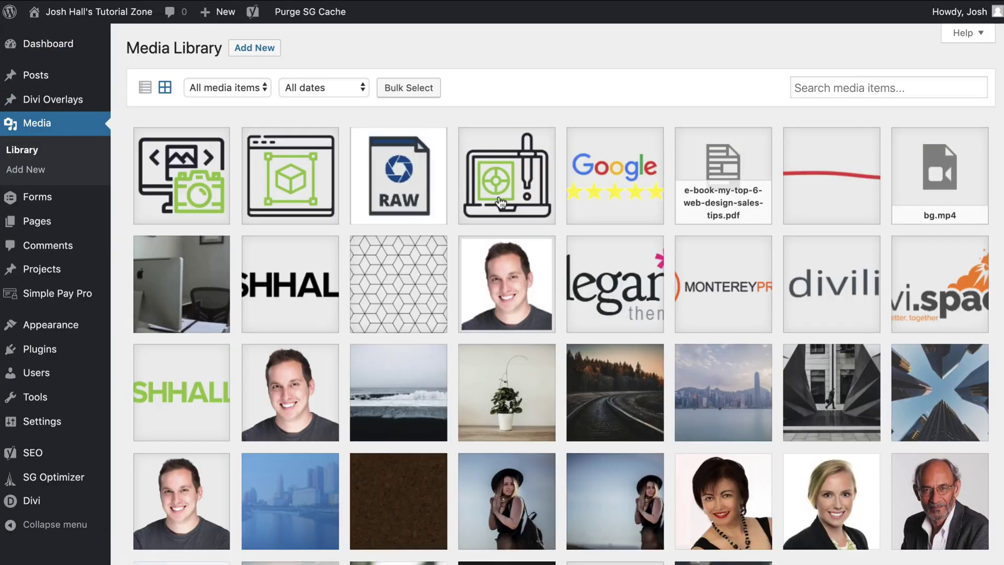
{"action": "left_click", "coordinate": [210, 170]}
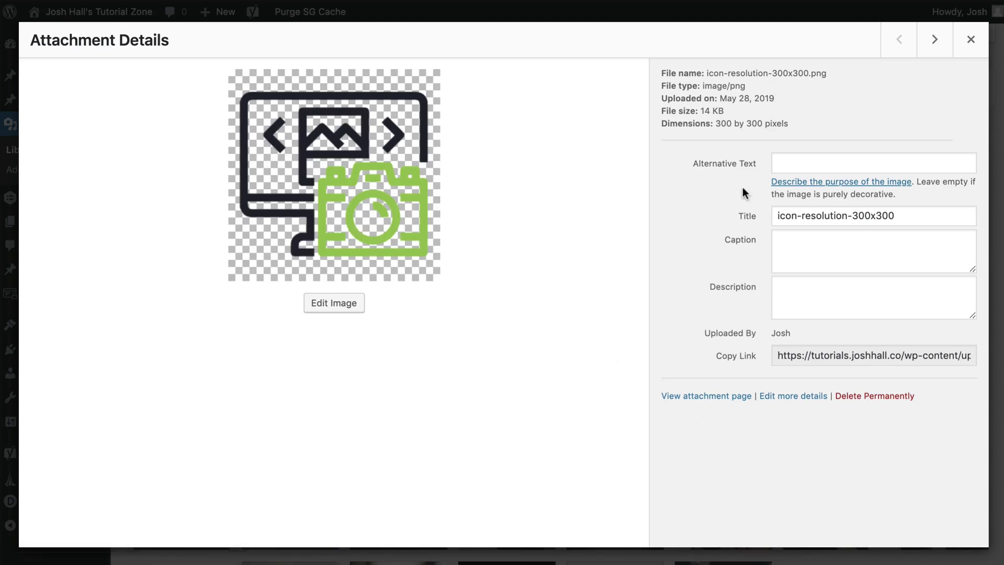
{"action": "left_click", "coordinate": [970, 40]}
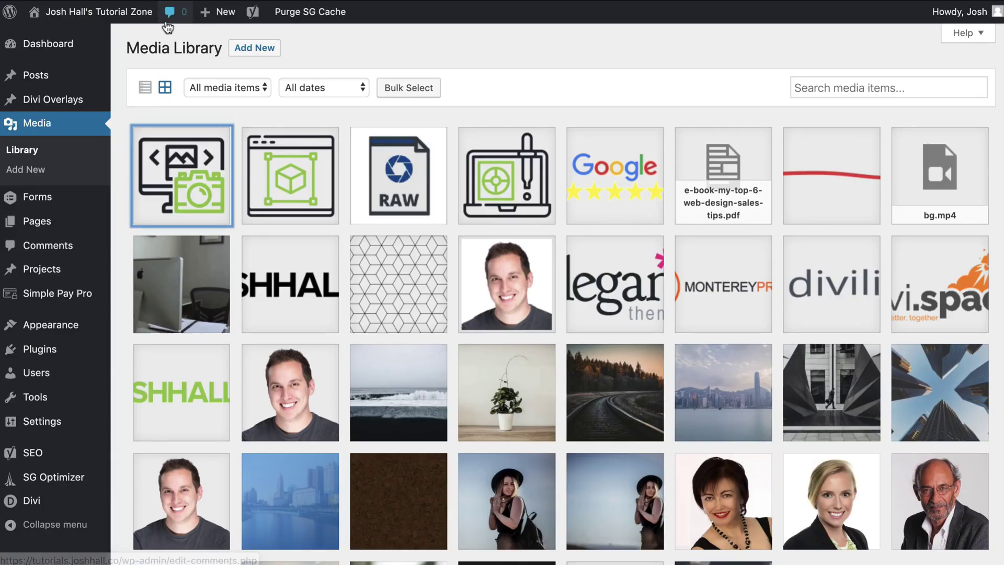
{"action": "left_click", "coordinate": [114, 20]}
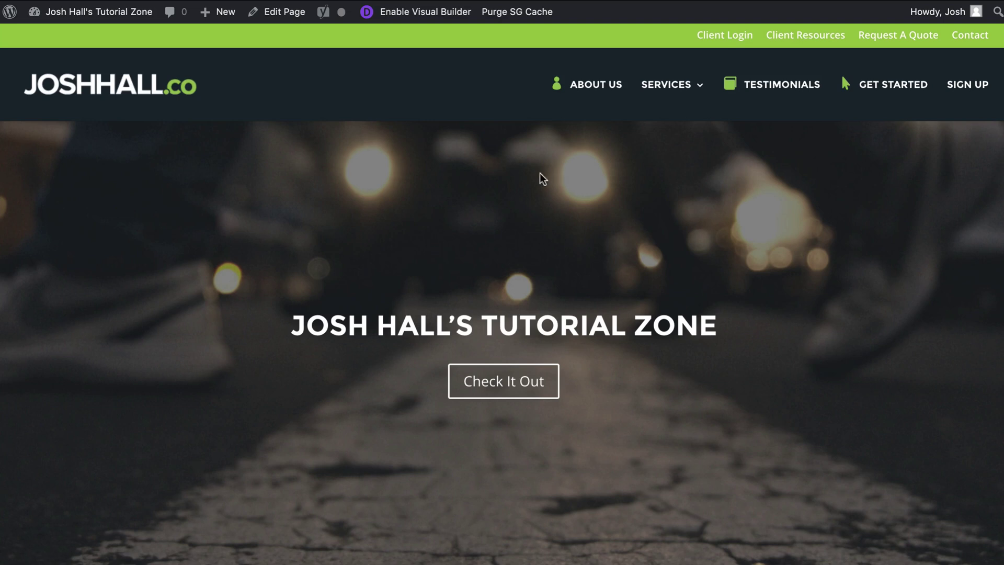
{"action": "right_click", "coordinate": [512, 197]}
{"action": "left_click", "coordinate": [579, 343]}
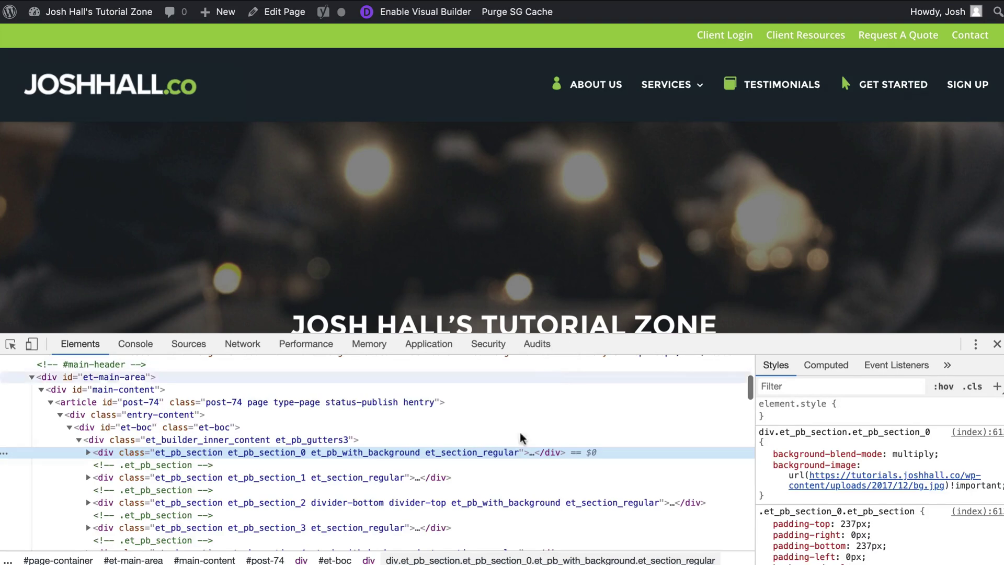
{"action": "scroll", "coordinate": [517, 423], "scroll_direction": "down", "scroll_amount": 3}
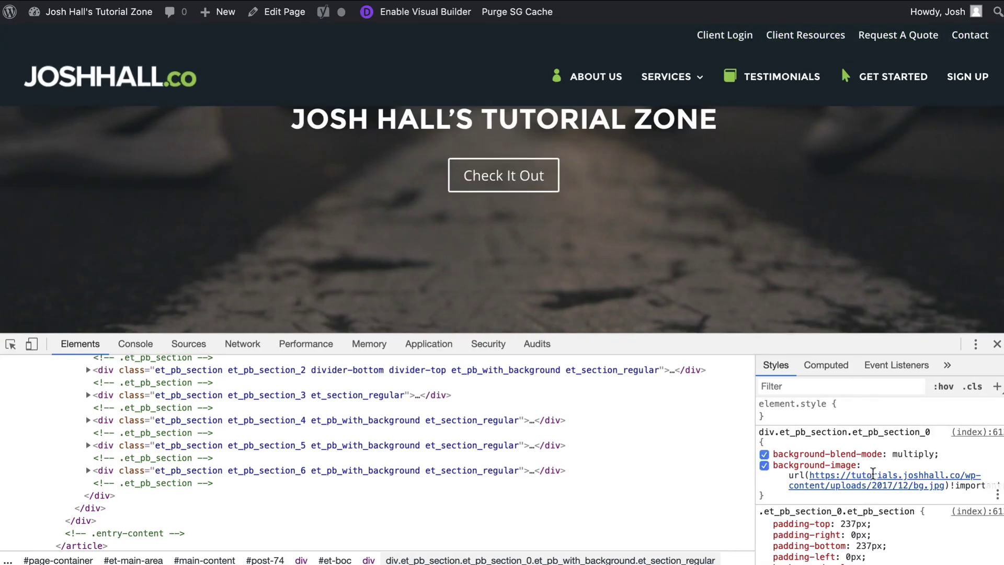
{"action": "left_click", "coordinate": [872, 473]}
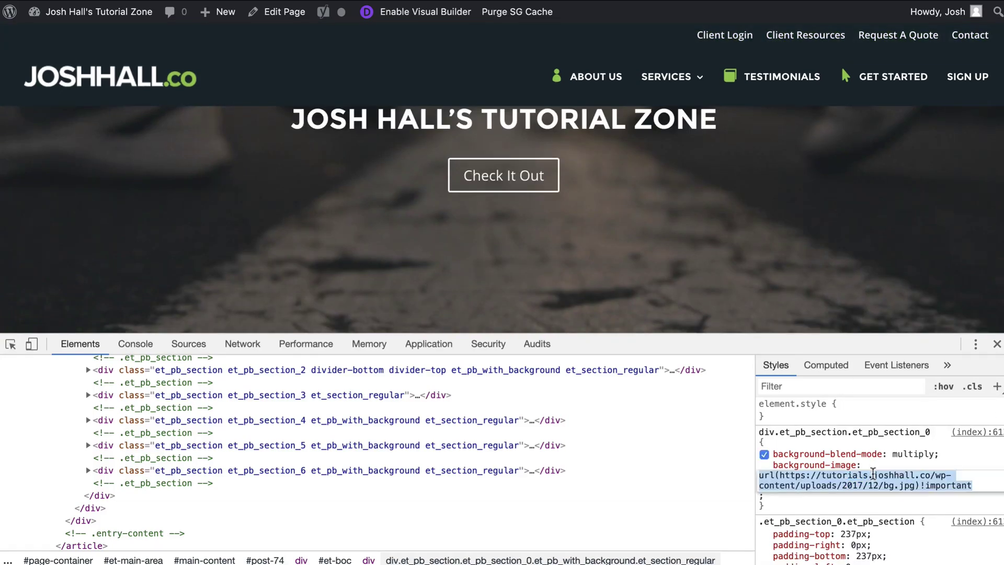
{"action": "left_click", "coordinate": [876, 476]}
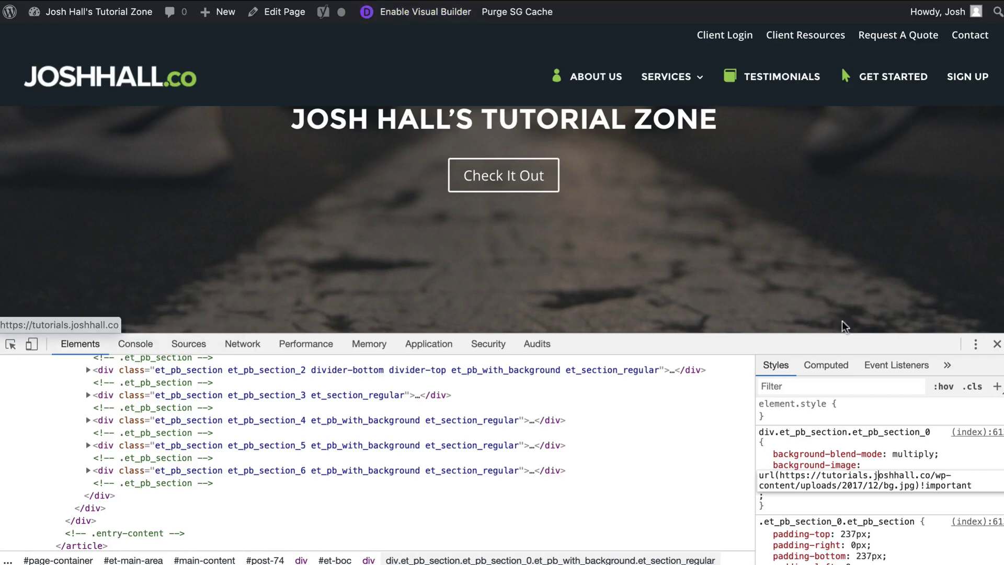
{"action": "left_click", "coordinate": [997, 344]}
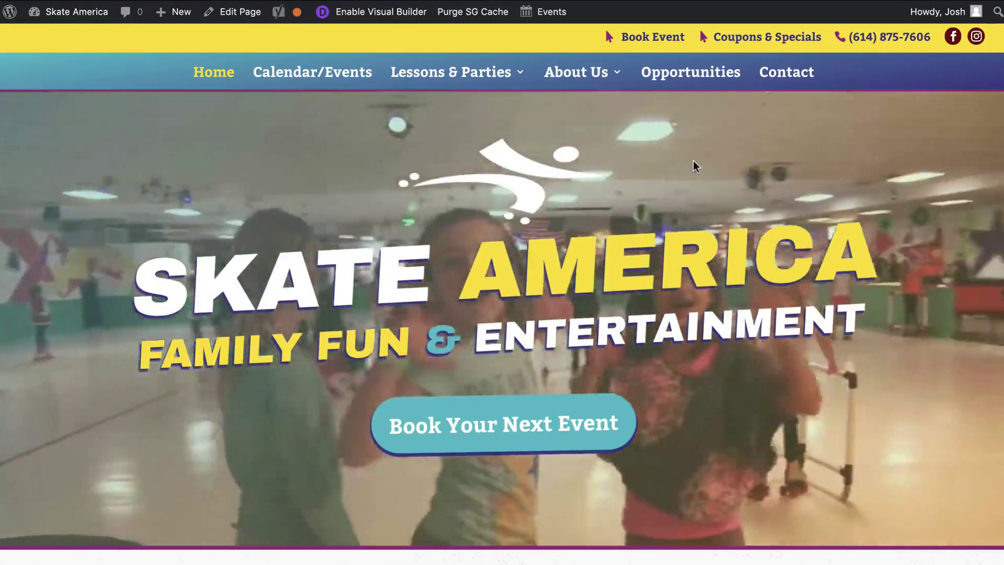
- Inspect the Skate America hero in developer tools and enlarge the DevTools panel
{"action": "right_click", "coordinate": [696, 174]}
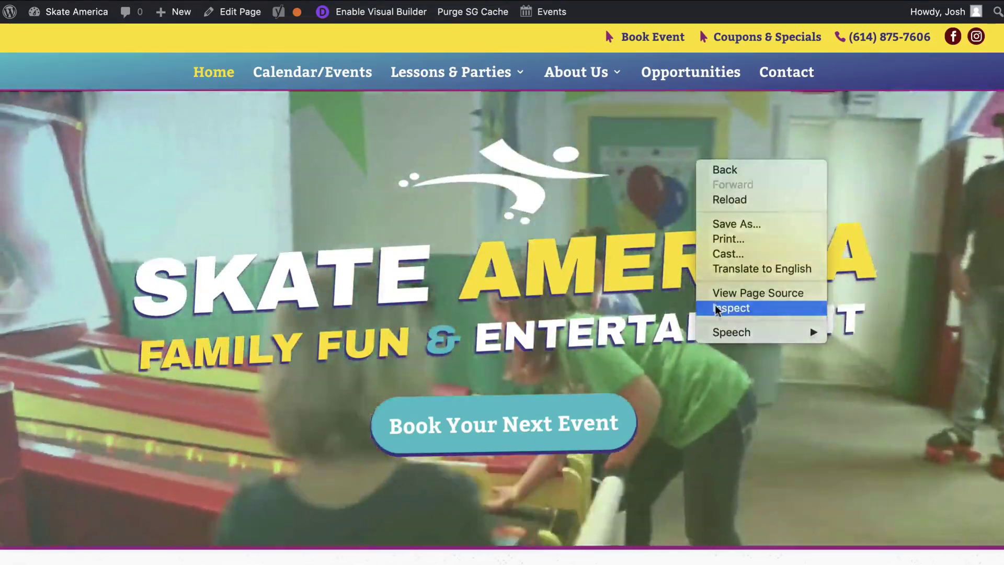
{"action": "left_click", "coordinate": [717, 308]}
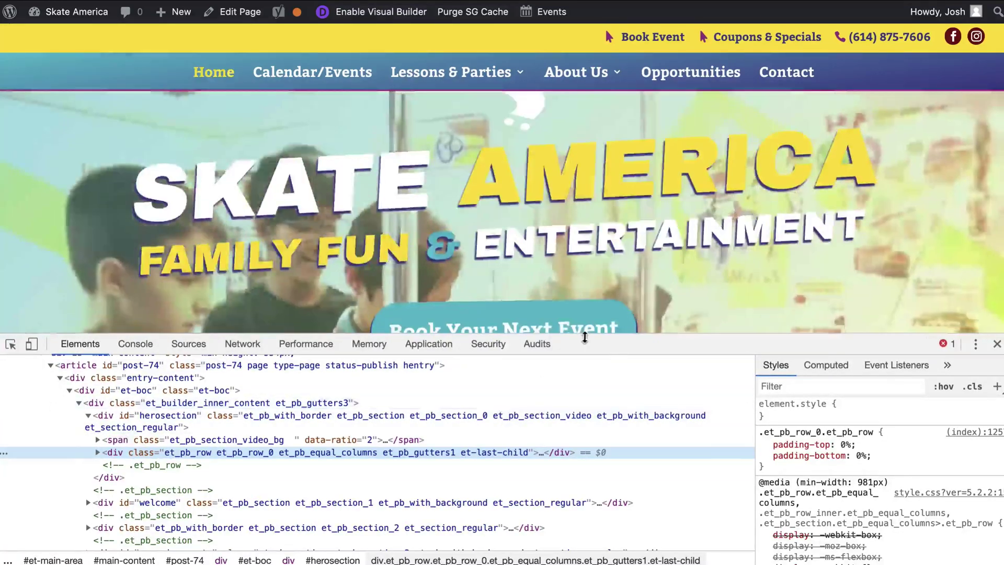
{"action": "left_click_drag", "start_coordinate": [582, 335], "coordinate": [574, 314]}
{"action": "scroll", "coordinate": [445, 399], "scroll_direction": "up", "scroll_amount": 1}
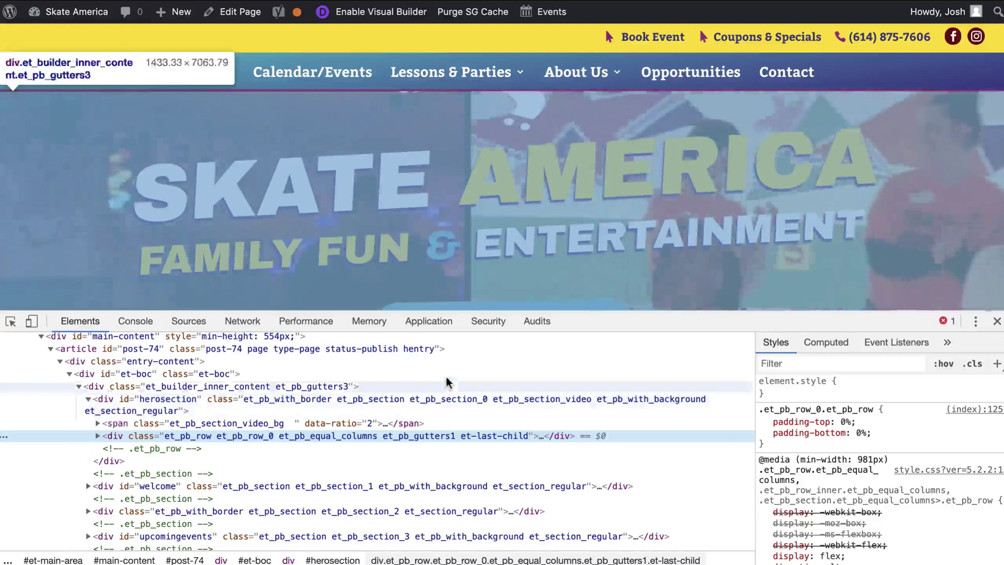
- Locate the herosection element holding the background video, then open the admin-bar site menu
{"action": "left_click", "coordinate": [444, 386]}
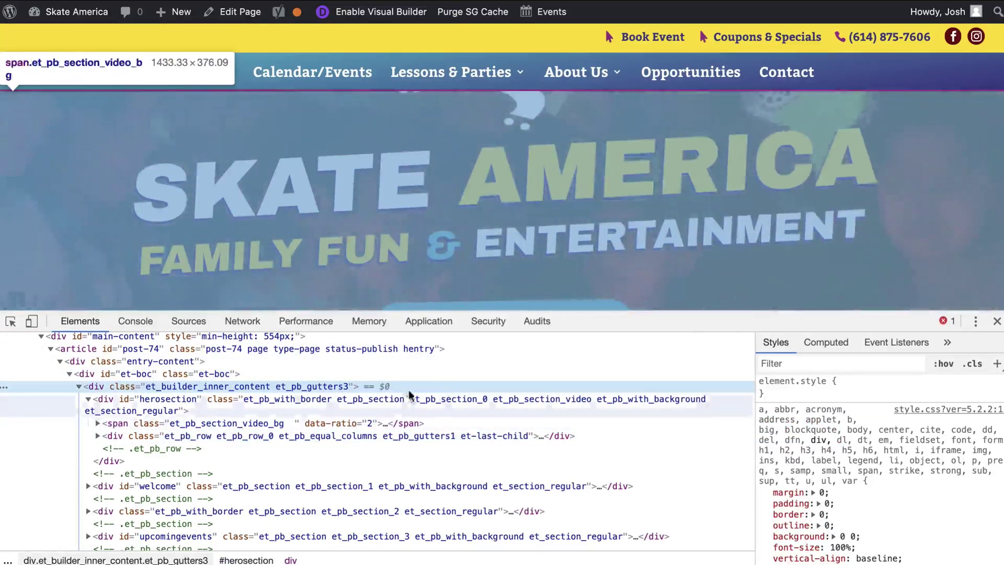
{"action": "left_click", "coordinate": [399, 400]}
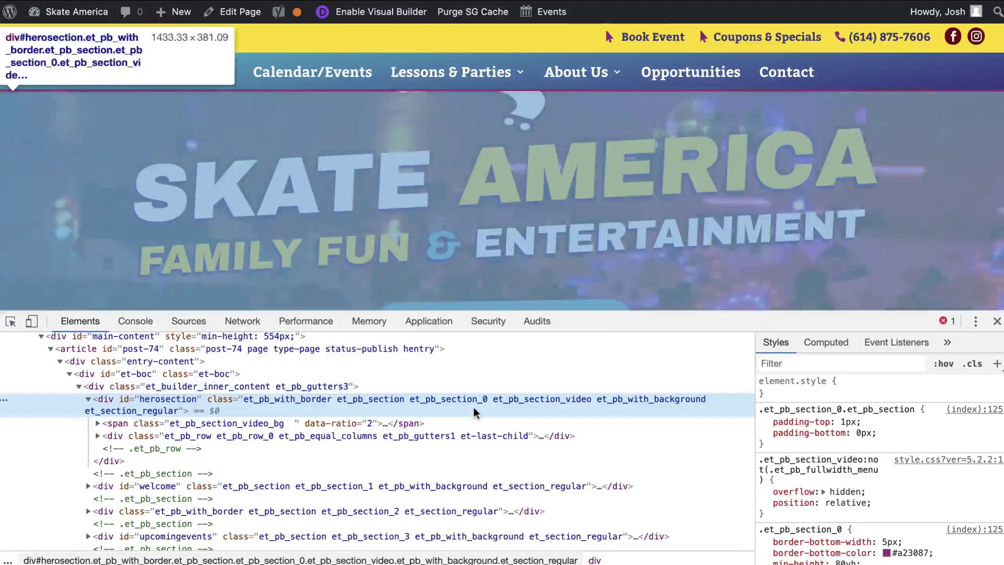
{"action": "scroll", "coordinate": [868, 450], "scroll_direction": "down", "scroll_amount": 10}
{"action": "scroll", "coordinate": [868, 451], "scroll_direction": "up", "scroll_amount": 10}
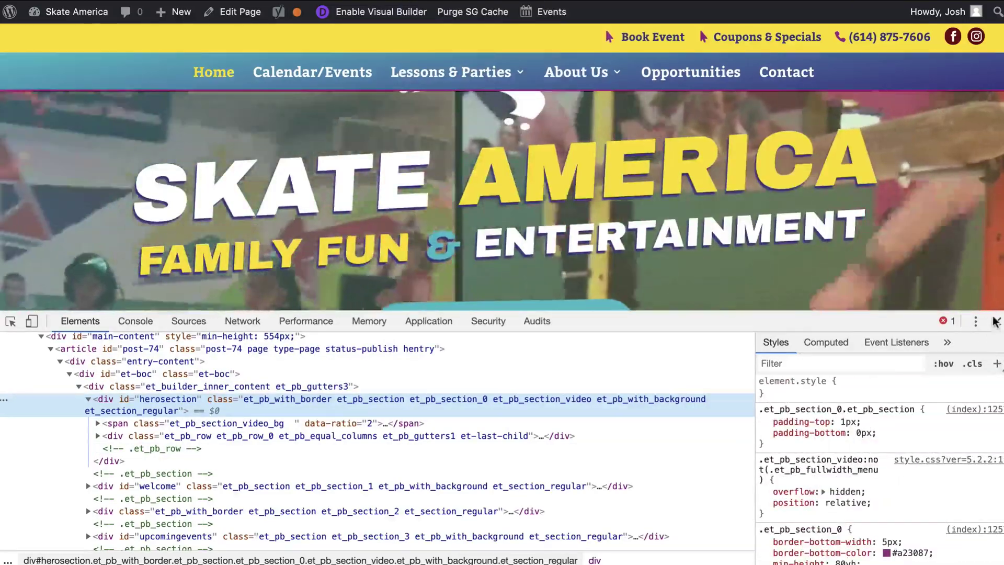
{"action": "left_click", "coordinate": [995, 321]}
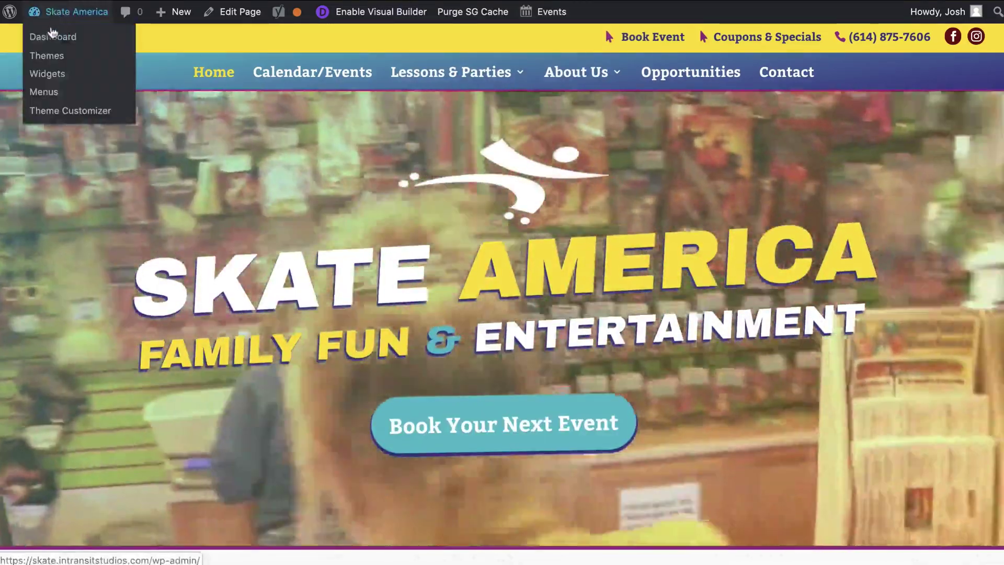
- Open the Attachment Details of the skate-rink .webm video in Skate America's Media Library
{"action": "left_click", "coordinate": [53, 35]}
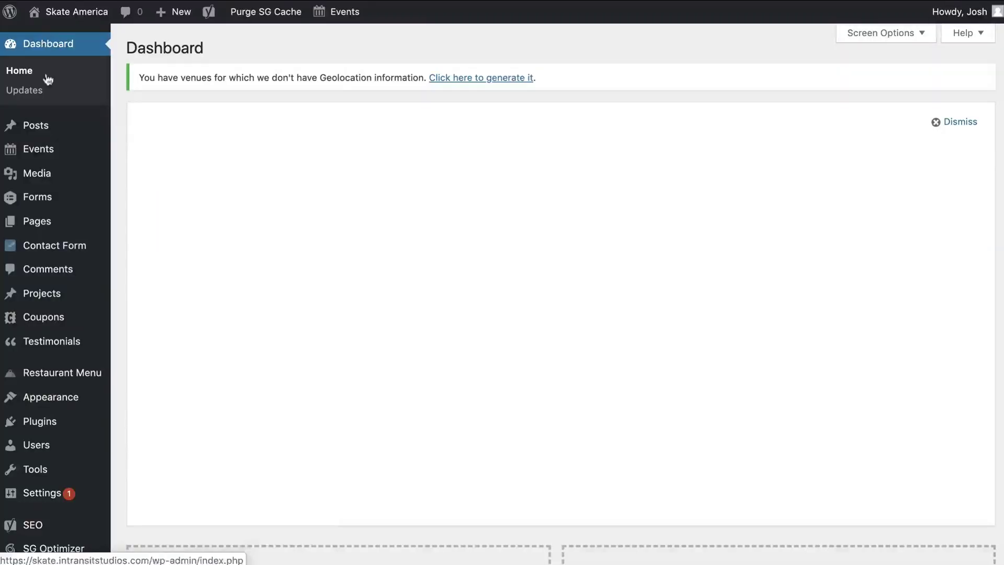
{"action": "left_click", "coordinate": [42, 178]}
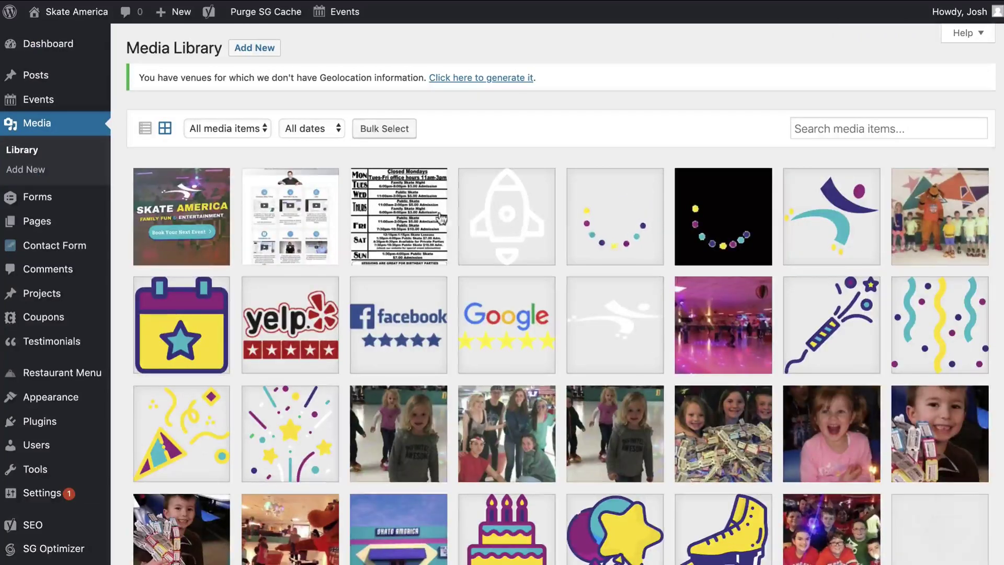
{"action": "scroll", "coordinate": [581, 215], "scroll_direction": "down", "scroll_amount": 4}
{"action": "scroll", "coordinate": [584, 216], "scroll_direction": "down", "scroll_amount": 1}
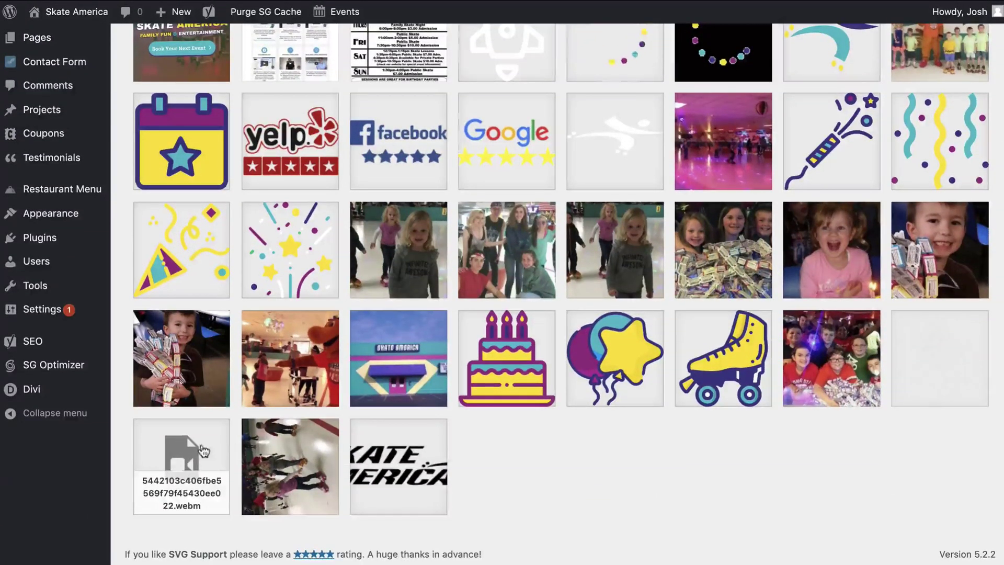
{"action": "left_click", "coordinate": [202, 443]}
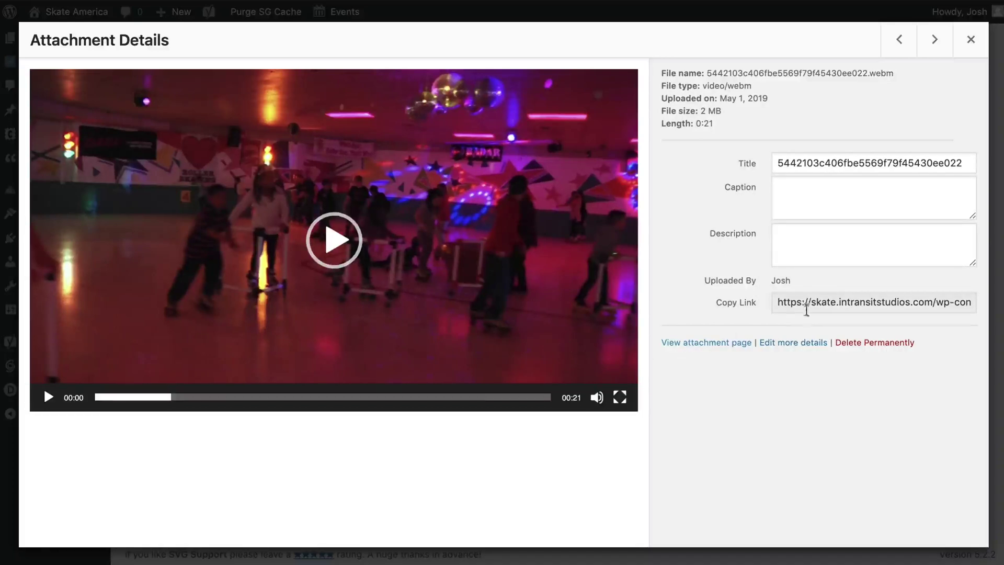
- Select the whole file URL in the video's Copy Link field
{"action": "left_click", "coordinate": [838, 298]}
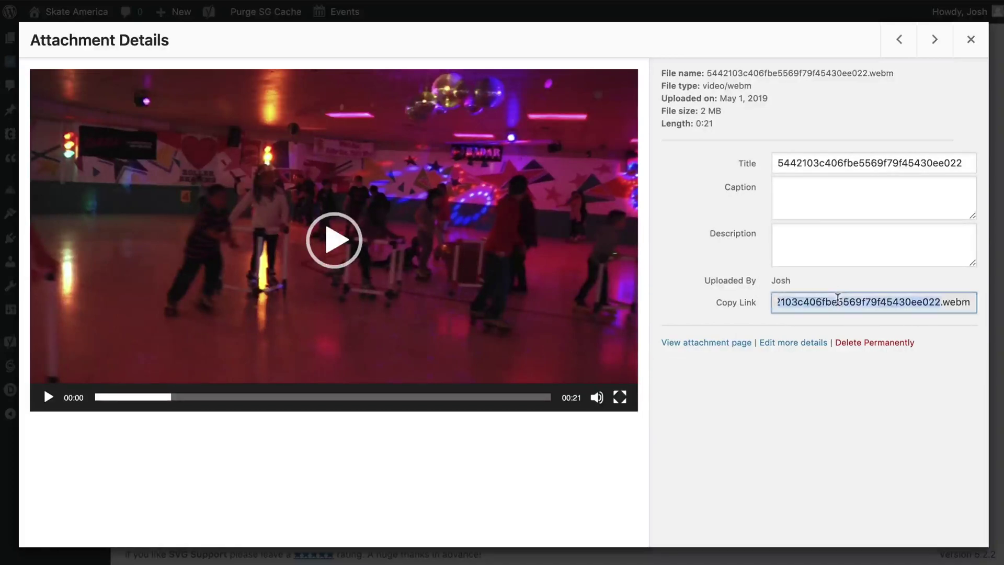
{"action": "key", "text": "super+a"}
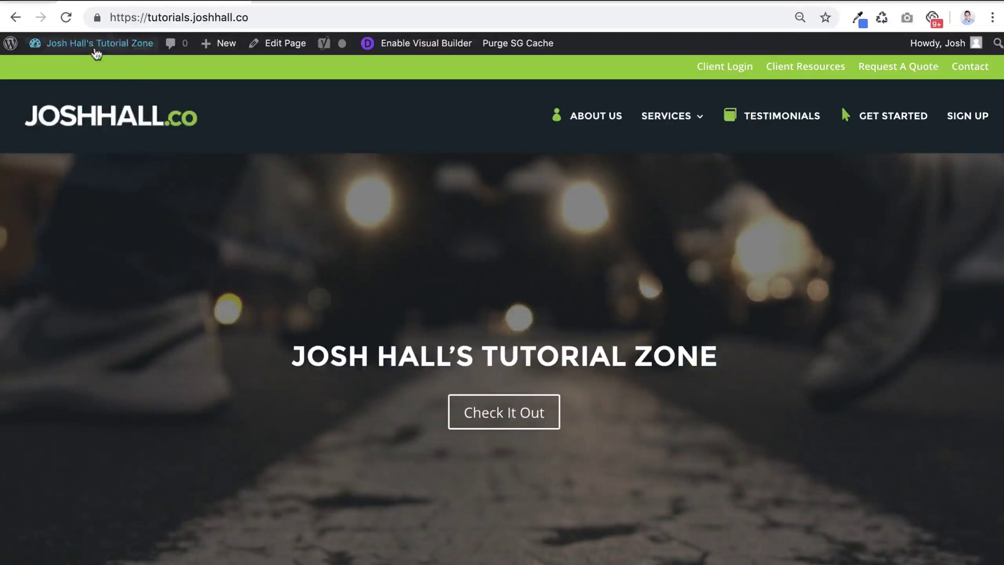
- Open the night-road bg.jpg image's details in the Tutorial Zone Media Library
{"action": "mouse_move", "coordinate": [94, 43]}
{"action": "left_click", "coordinate": [70, 71]}
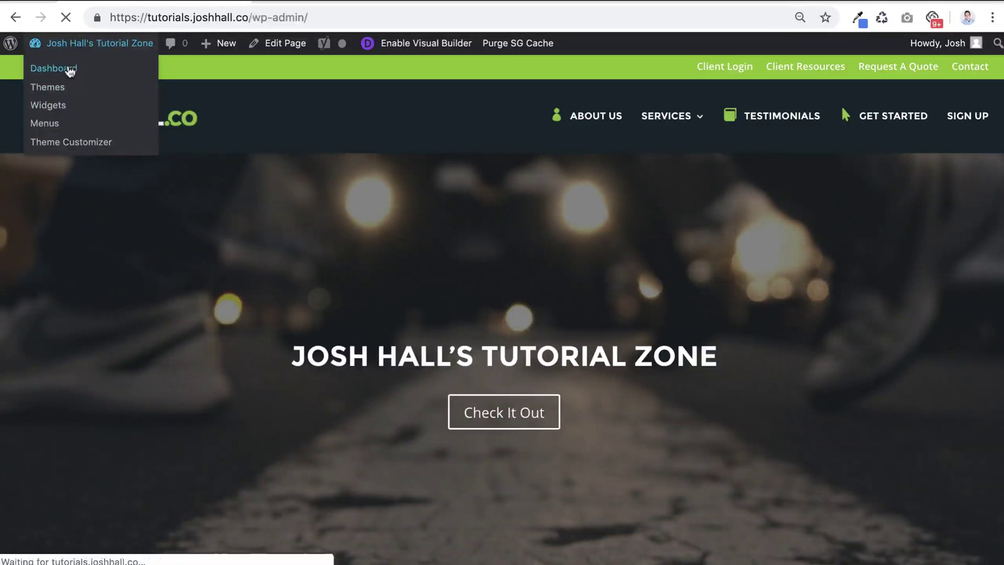
{"action": "left_click", "coordinate": [45, 205]}
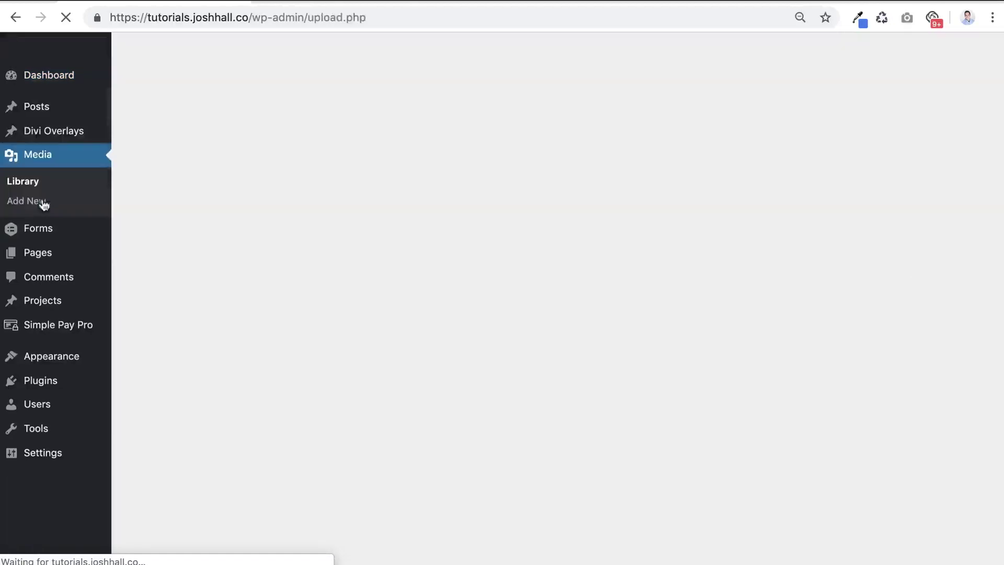
{"action": "scroll", "coordinate": [496, 217], "scroll_direction": "down", "scroll_amount": 3}
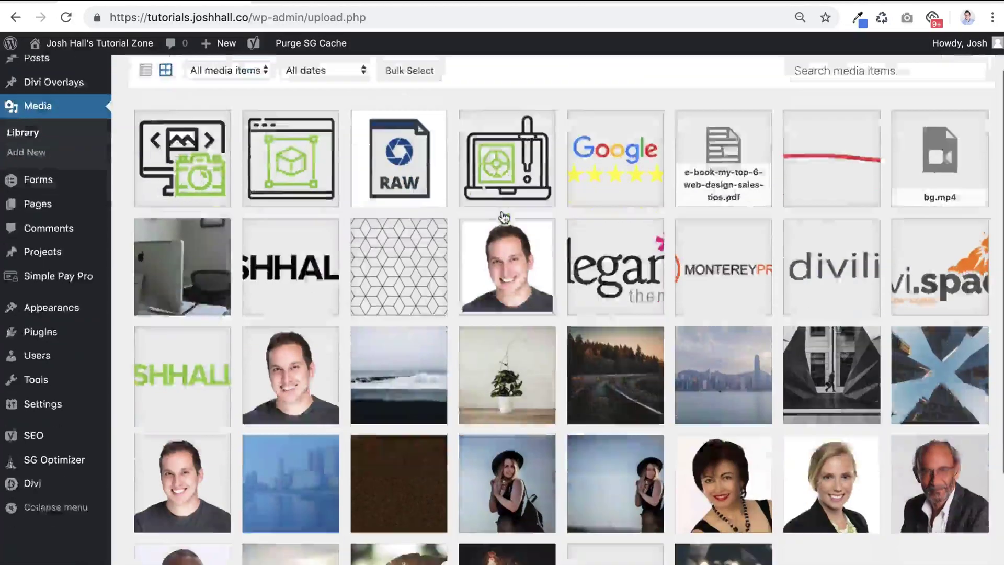
{"action": "left_click", "coordinate": [722, 455]}
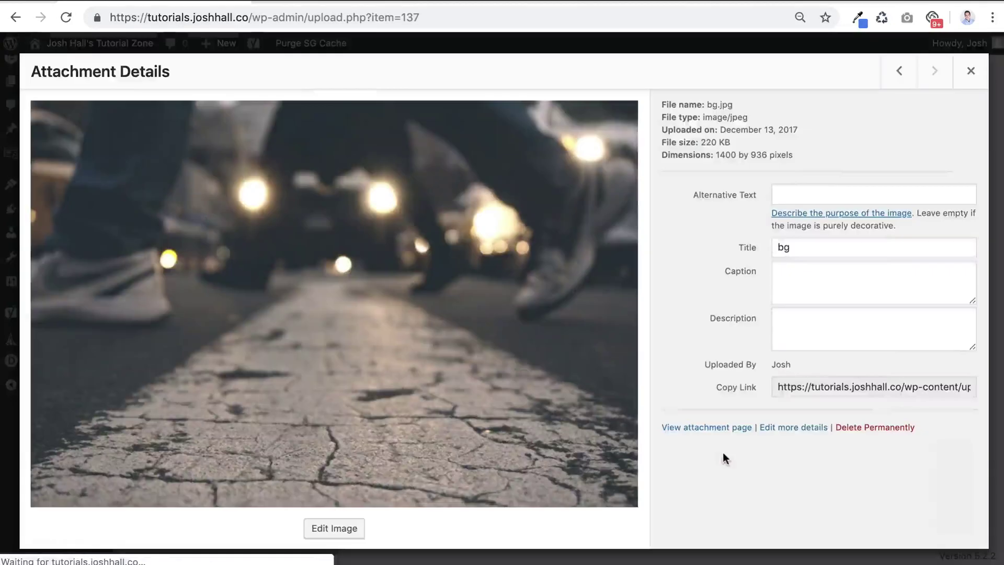
- Save bg.jpg from its file link to the desktop
{"action": "left_click", "coordinate": [822, 387]}
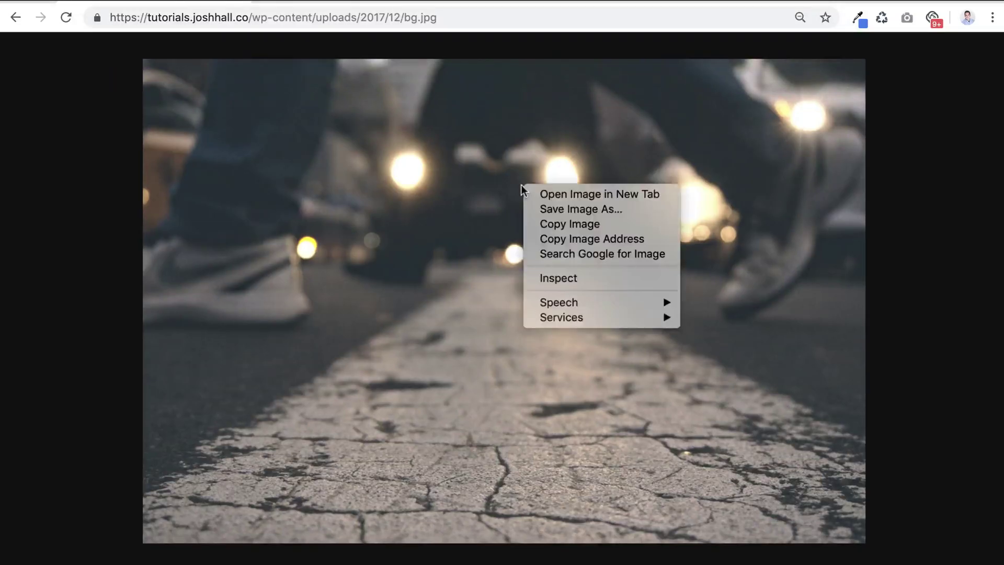
{"action": "left_click", "coordinate": [553, 209]}
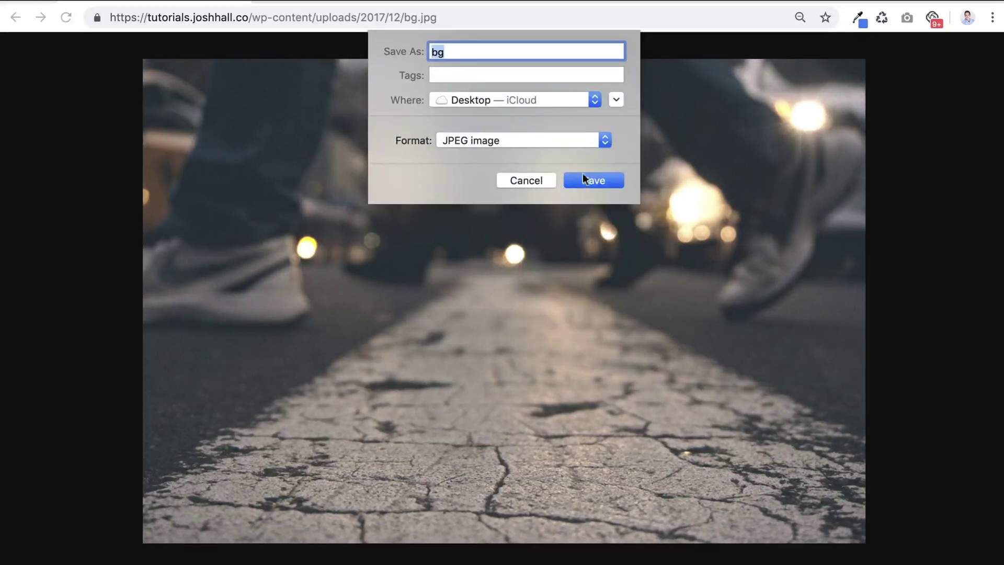
{"action": "left_click", "coordinate": [584, 179]}
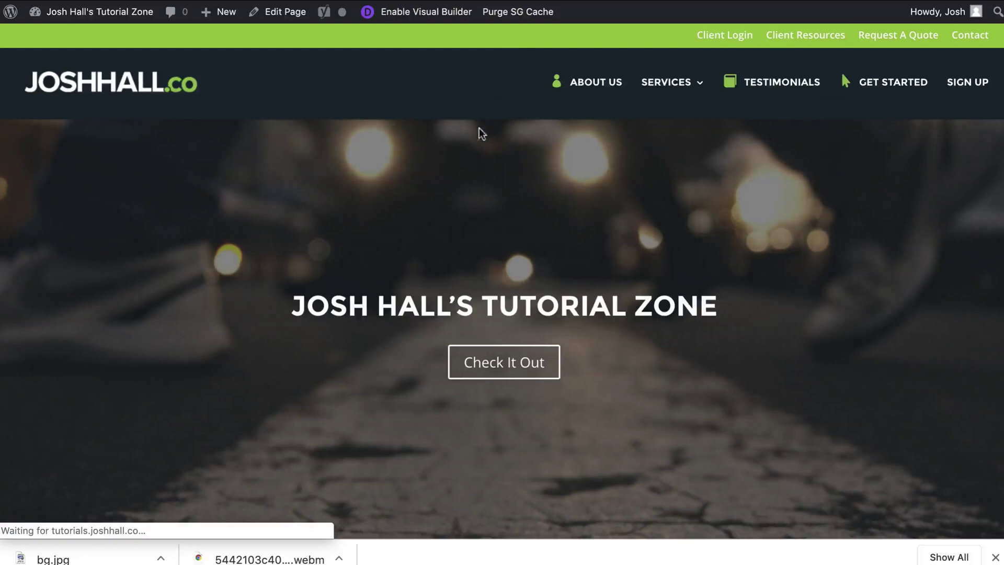
- Go to the Tutorial Zone admin dashboard and open its Media section
{"action": "mouse_move", "coordinate": [75, 16]}
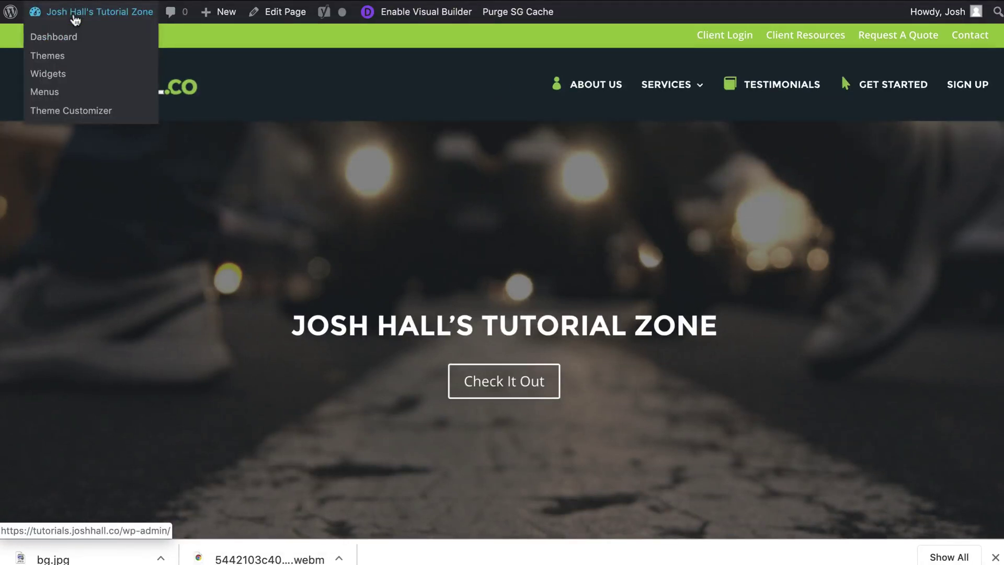
{"action": "left_click", "coordinate": [60, 38]}
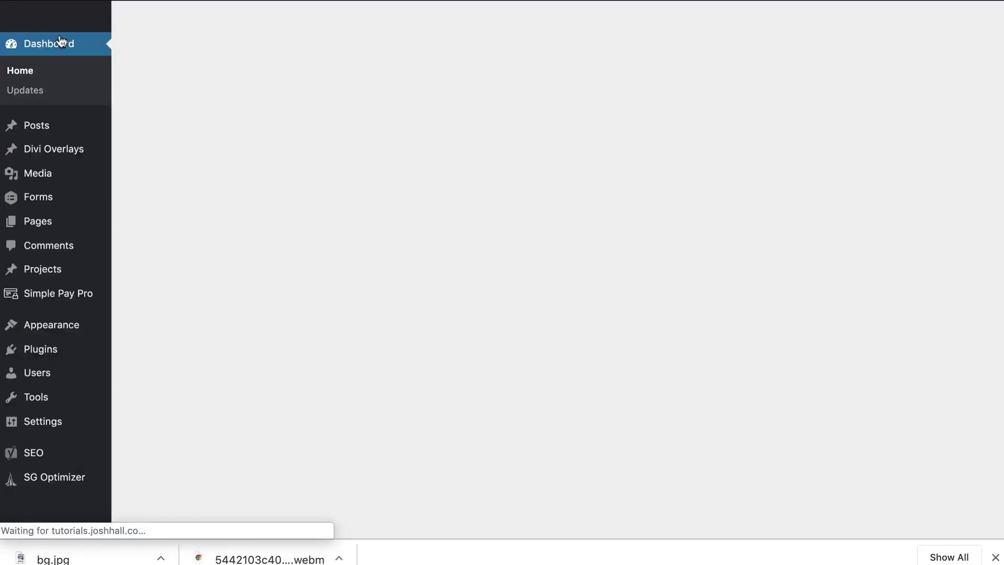
{"action": "left_click", "coordinate": [50, 178]}
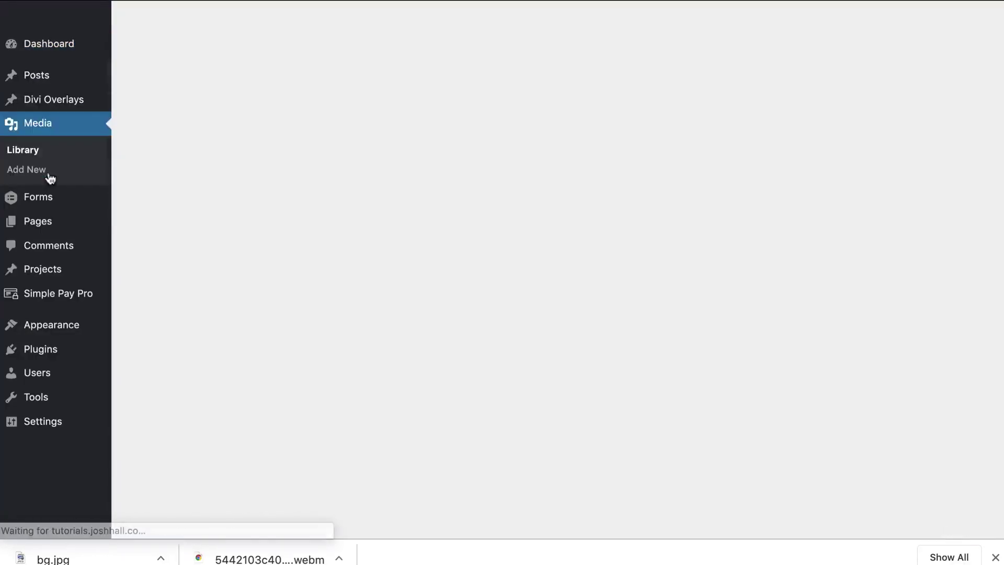